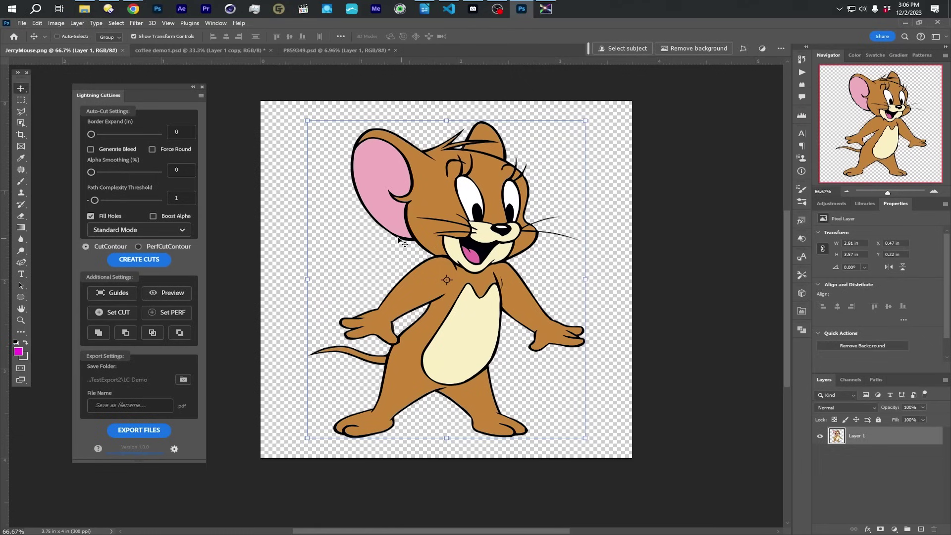
Create cut lines for the Jerry artwork, then regenerate them with Generate Bleed enabled.
{"action": "left_click", "coordinate": [139, 259]}
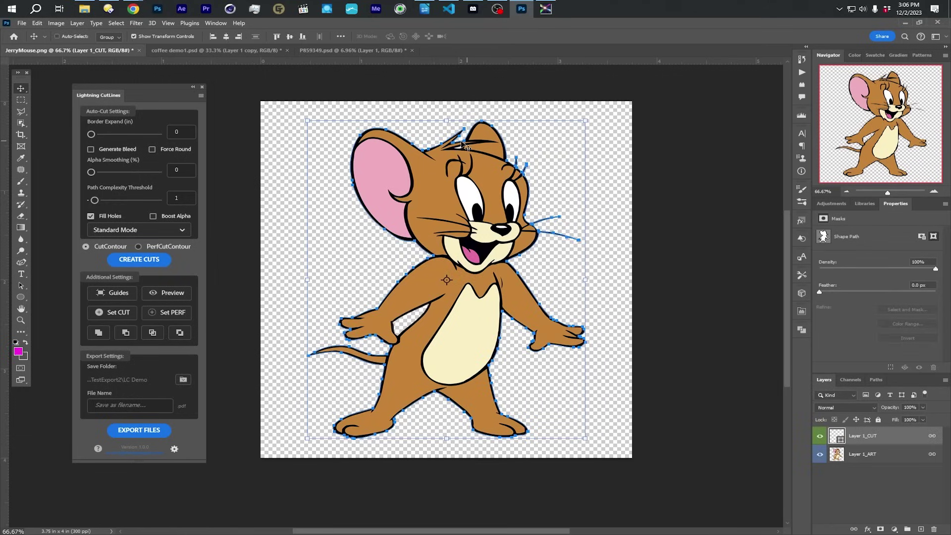
{"action": "left_click", "coordinate": [91, 149]}
{"action": "left_click", "coordinate": [139, 259]}
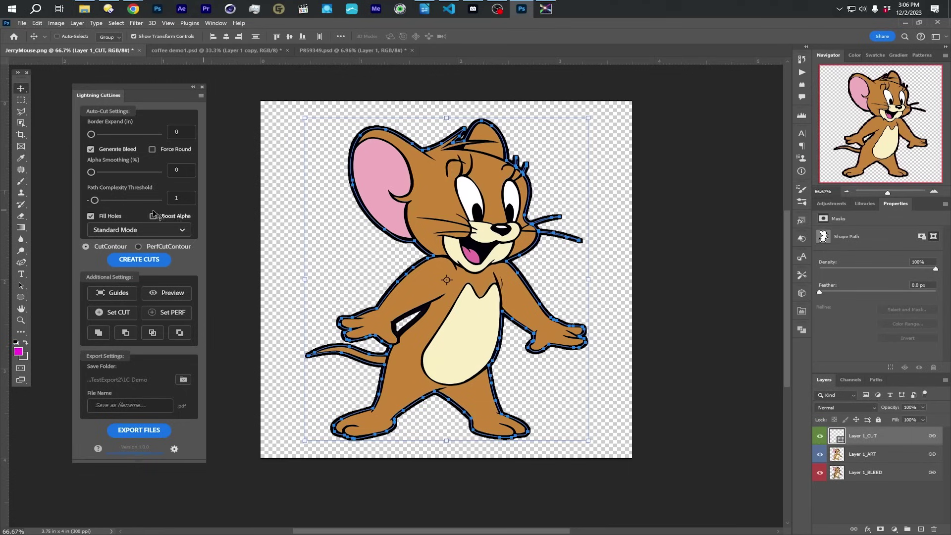
Create a PerfCutContour cut around the mouse with Border Expand 0.15.
{"action": "left_click", "coordinate": [138, 245]}
{"action": "left_click_drag", "start_coordinate": [90, 134], "coordinate": [95, 134]}
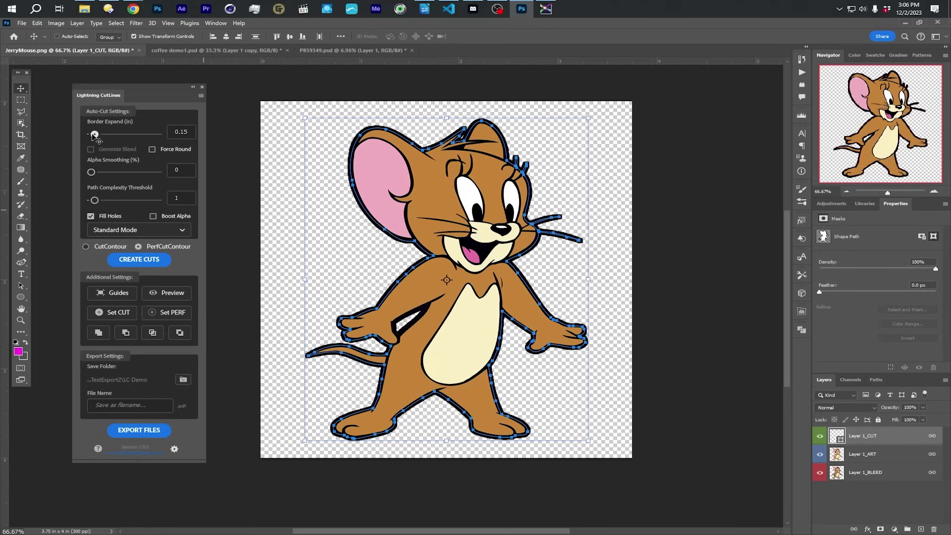
{"action": "left_click", "coordinate": [140, 259]}
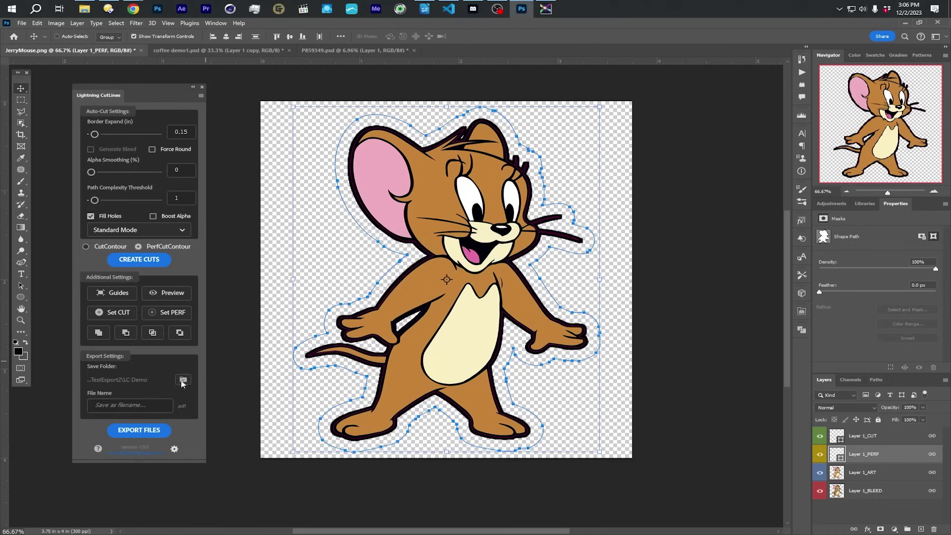
Export the print-and-cut files with the file name 'mouse'.
{"action": "left_click", "coordinate": [126, 405]}
{"action": "type", "text": "mous"}
{"action": "type", "text": "e"}
{"action": "left_click", "coordinate": [139, 429]}
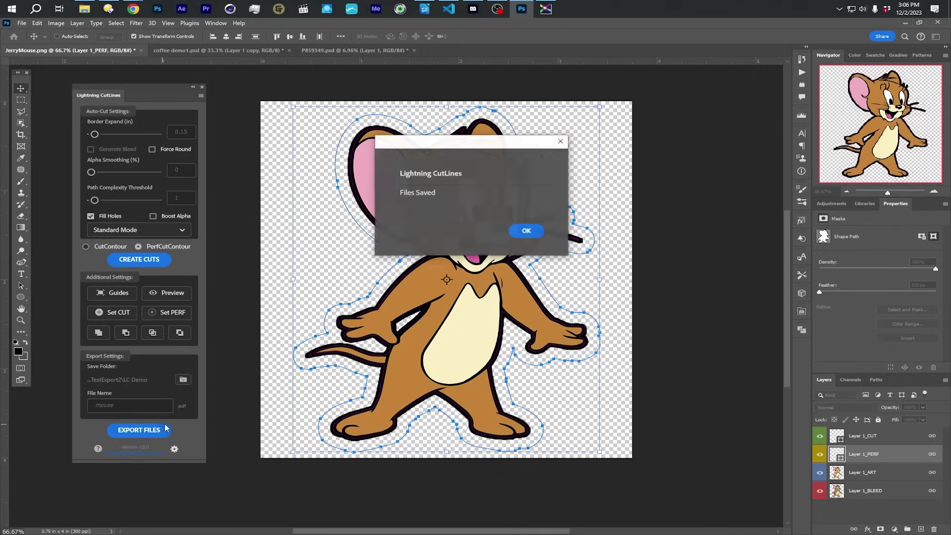
{"action": "left_click", "coordinate": [526, 230]}
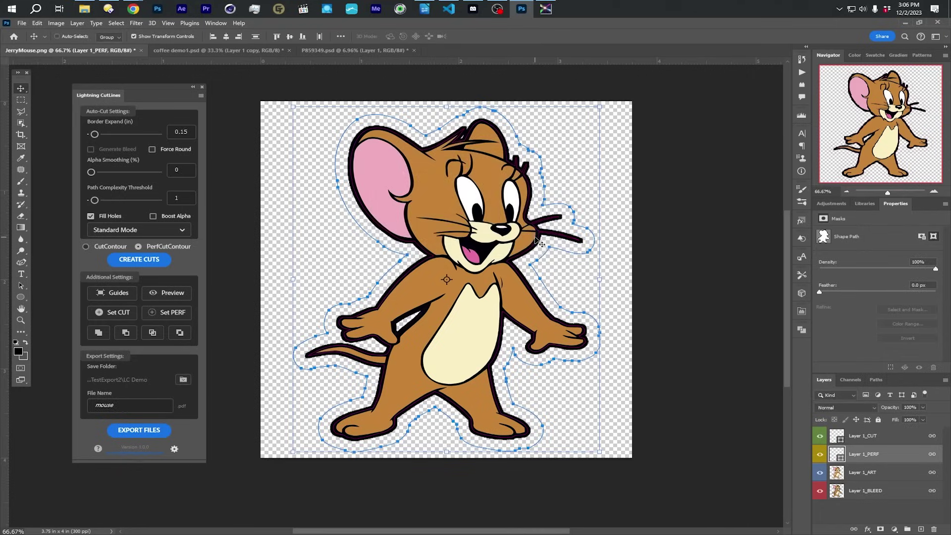
{"action": "left_click", "coordinate": [546, 9]}
Add mouse_ARTandCUT.pdf to VersaWorks Queue A and select the job to preview it.
{"action": "left_click", "coordinate": [84, 10]}
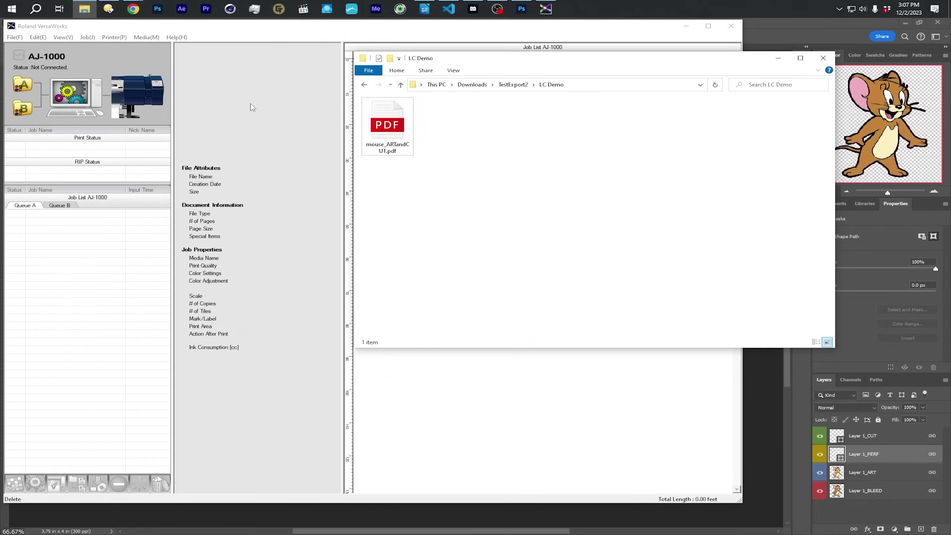
{"action": "left_click_drag", "start_coordinate": [396, 133], "coordinate": [89, 227]}
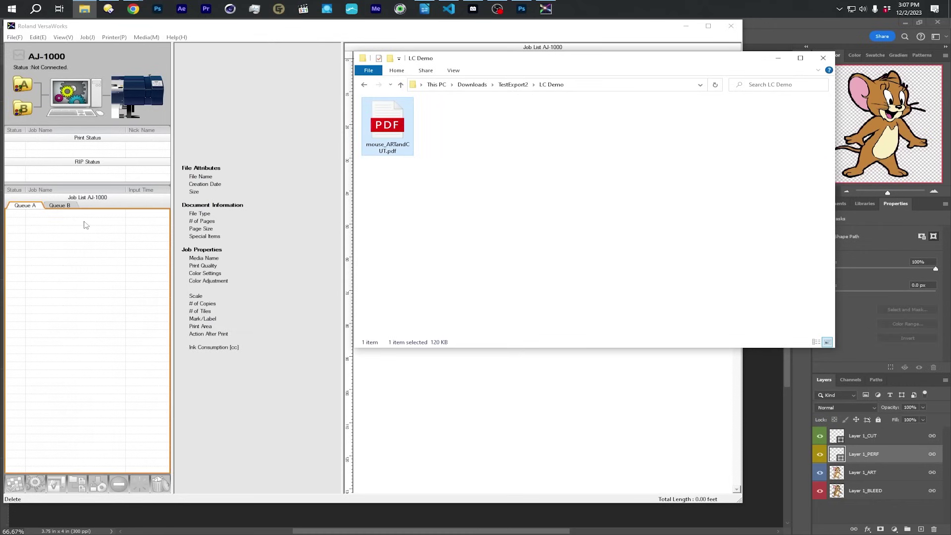
{"action": "left_click", "coordinate": [91, 214]}
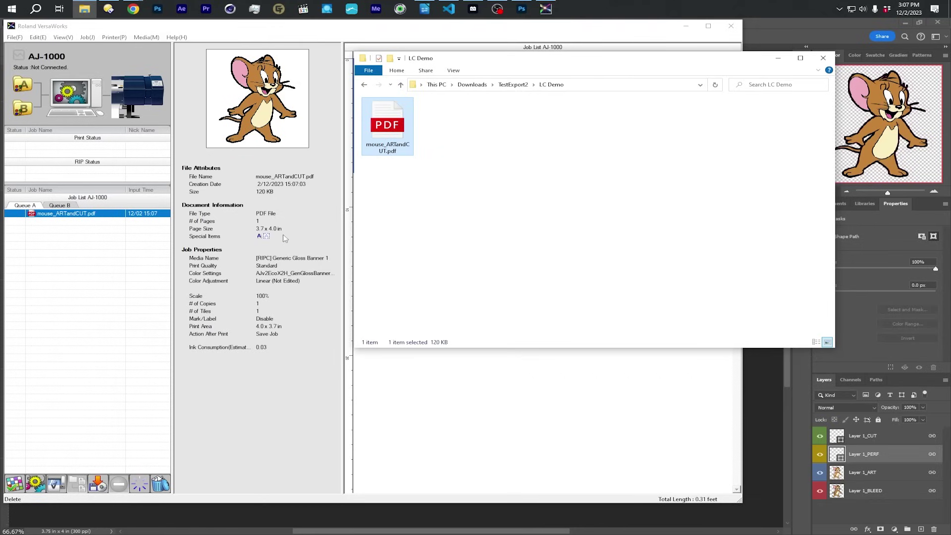
{"action": "left_click", "coordinate": [760, 24]}
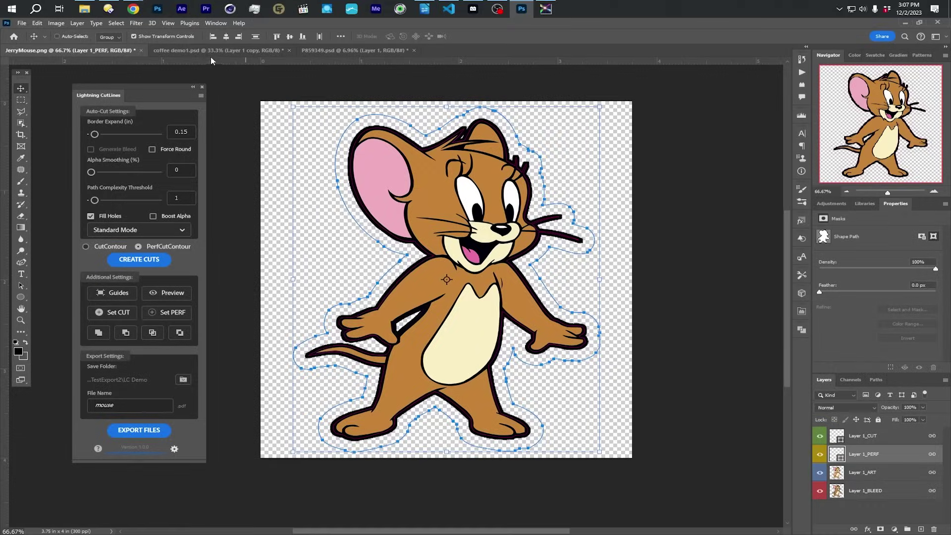
In coffee demo1.psd, draw an ellipse centred around the logo's round emblem.
{"action": "left_click", "coordinate": [216, 49]}
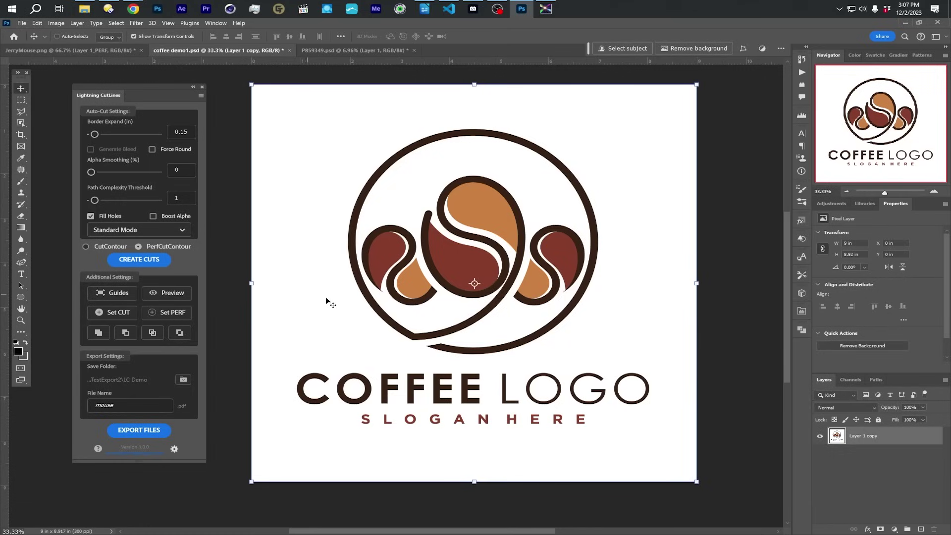
{"action": "left_click", "coordinate": [22, 263]}
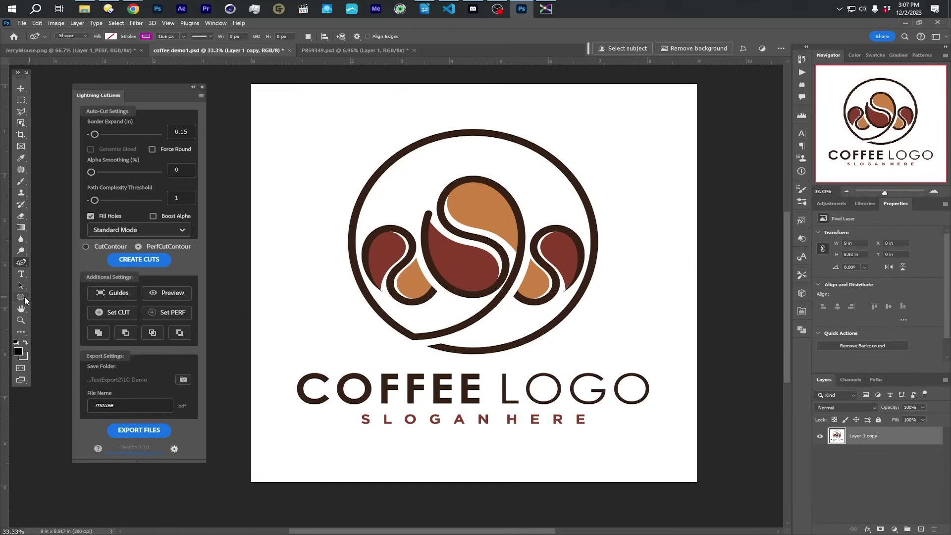
{"action": "left_click", "coordinate": [22, 297]}
{"action": "left_click_drag", "start_coordinate": [340, 120], "coordinate": [616, 369]}
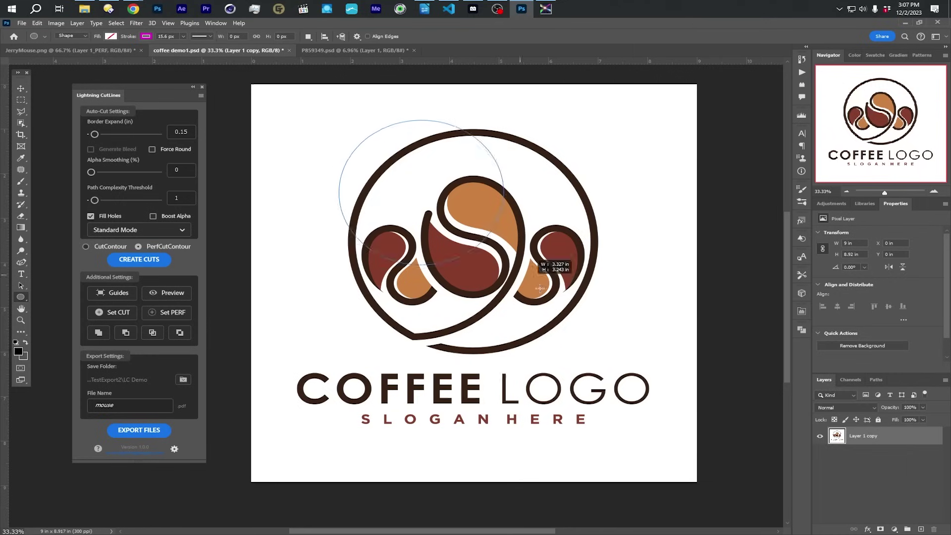
{"action": "key", "text": "v"}
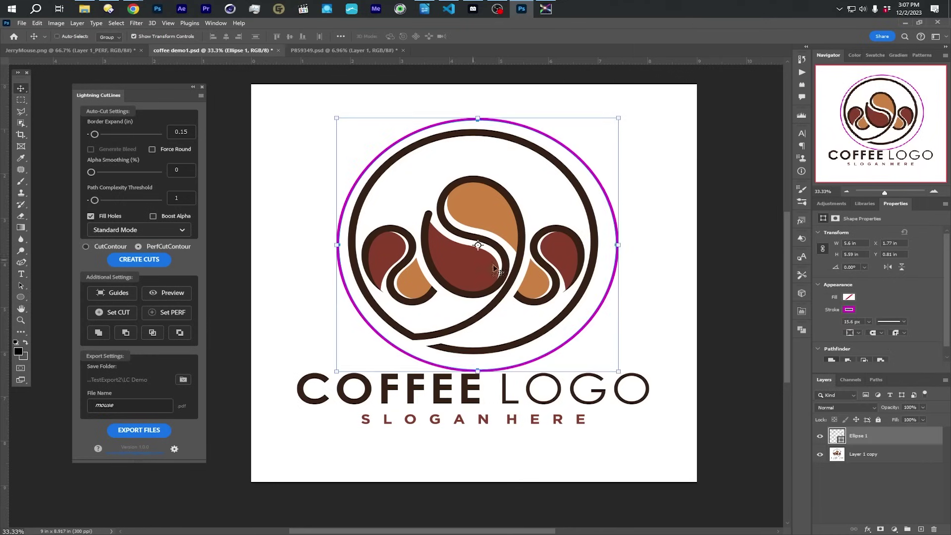
{"action": "left_click_drag", "start_coordinate": [535, 249], "coordinate": [529, 245]}
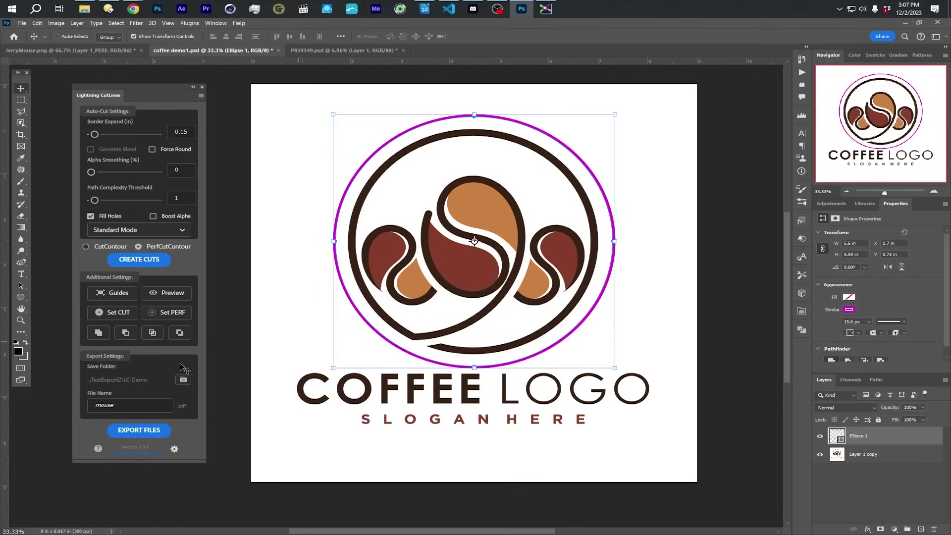
Draw a rectangle with 30 px corner radius around the COFFEE LOGO text.
{"action": "right_click", "coordinate": [21, 298]}
{"action": "left_click", "coordinate": [66, 297]}
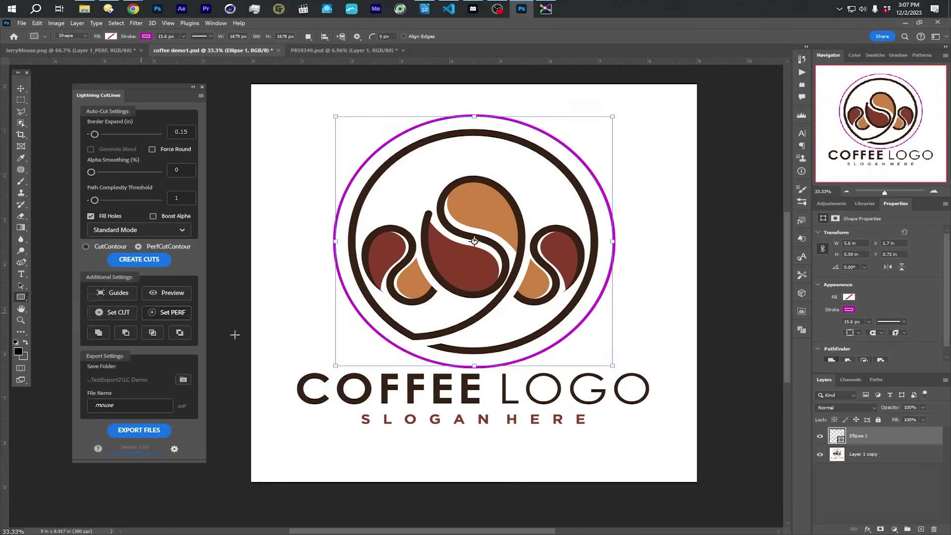
{"action": "left_click_drag", "start_coordinate": [280, 353], "coordinate": [668, 450]}
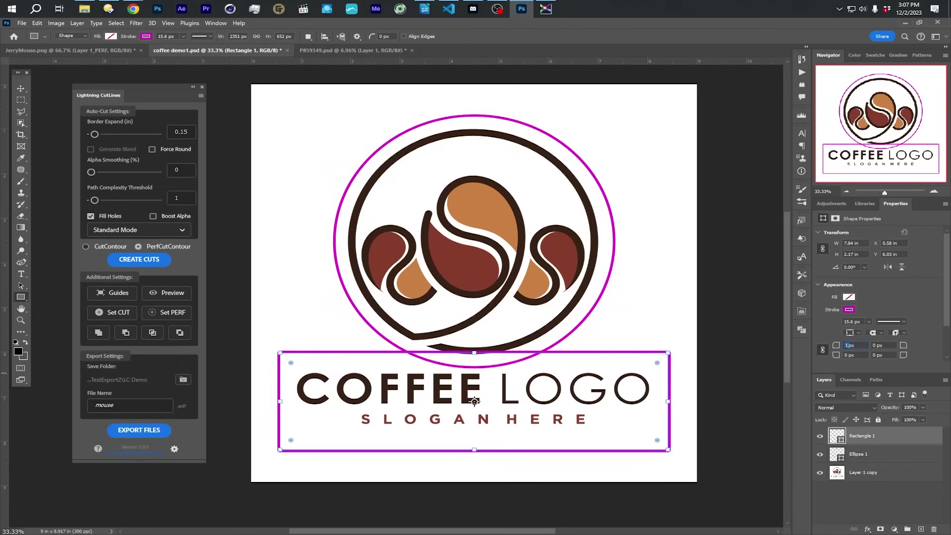
{"action": "type", "text": "0"}
{"action": "key", "text": "Return"}
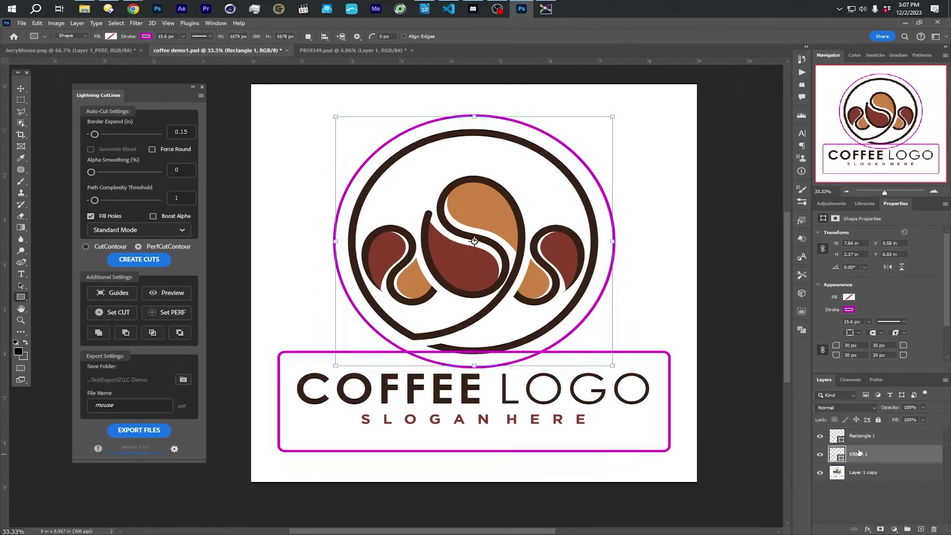
Unite Ellipse 1 and Rectangle 1 into one shape and set it as CUT.
{"action": "left_click", "coordinate": [858, 454], "text": "shift"}
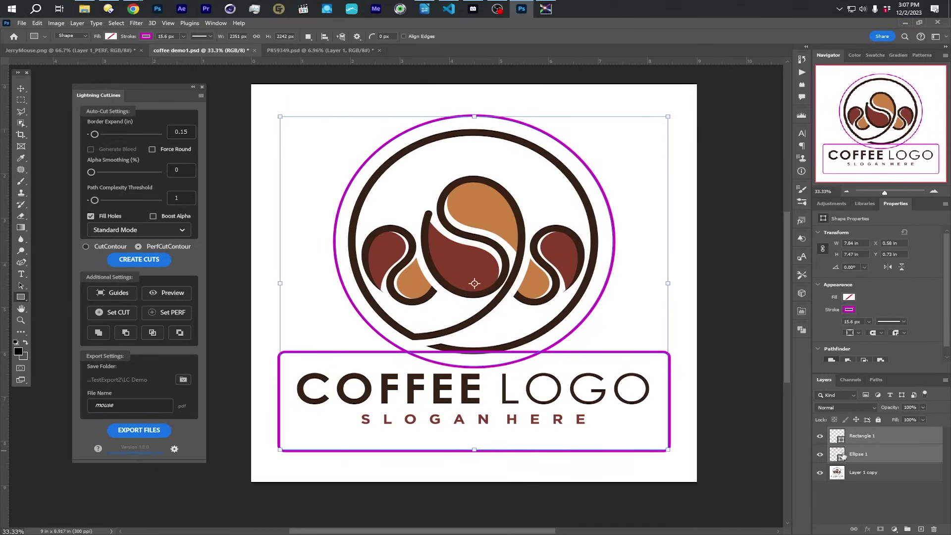
{"action": "left_click", "coordinate": [98, 332]}
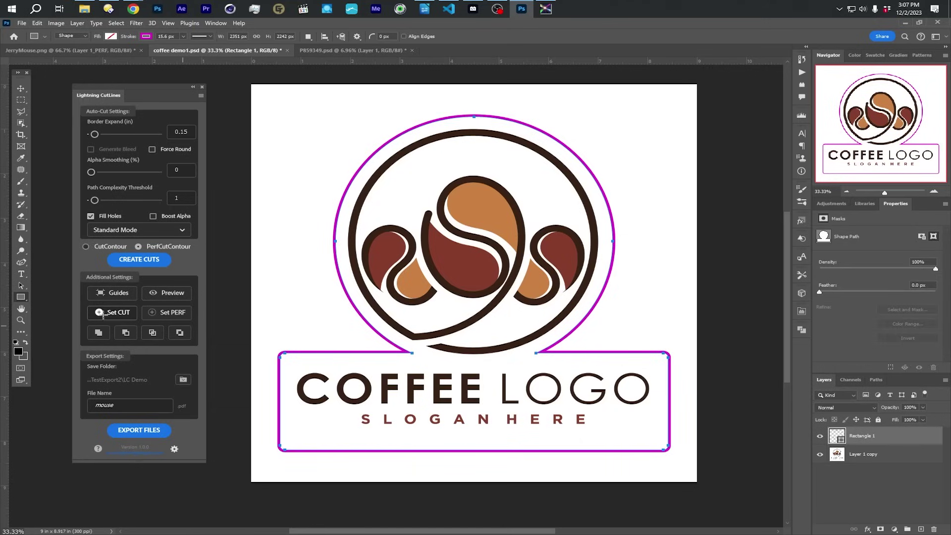
{"action": "left_click", "coordinate": [109, 312]}
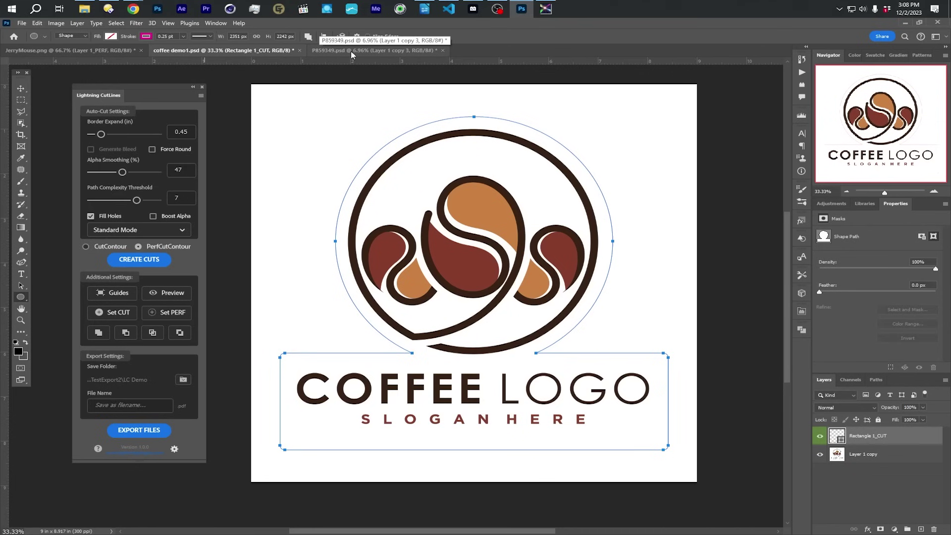
{"action": "left_click", "coordinate": [351, 51]}
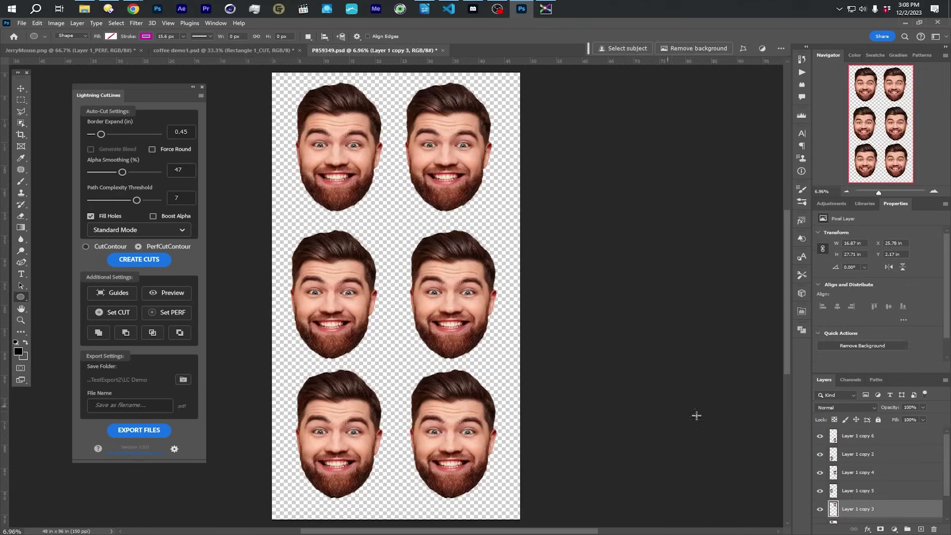
Select all six face layers and create solid CutContour cuts around them.
{"action": "left_click", "coordinate": [859, 506], "text": "ctrl"}
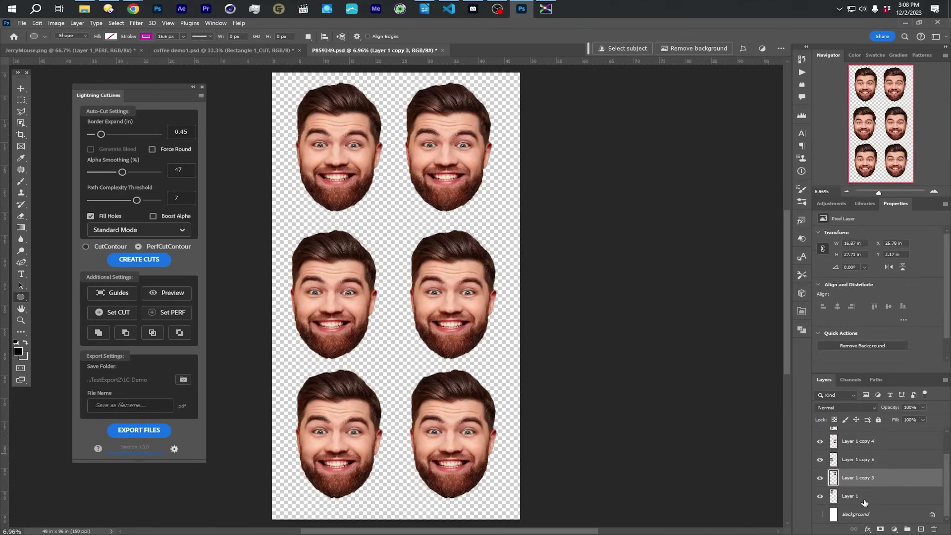
{"action": "left_click", "coordinate": [859, 435], "text": "shift"}
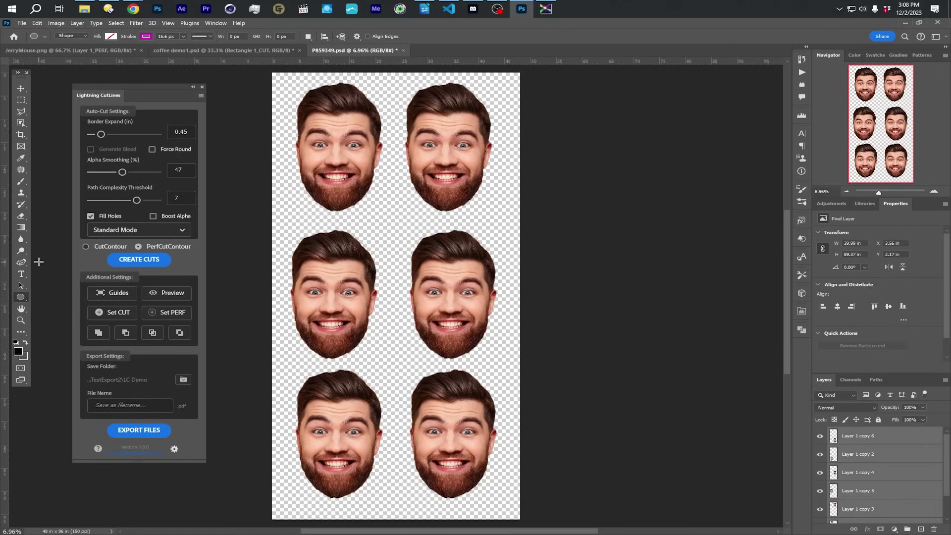
{"action": "left_click", "coordinate": [86, 247]}
{"action": "left_click", "coordinate": [139, 259]}
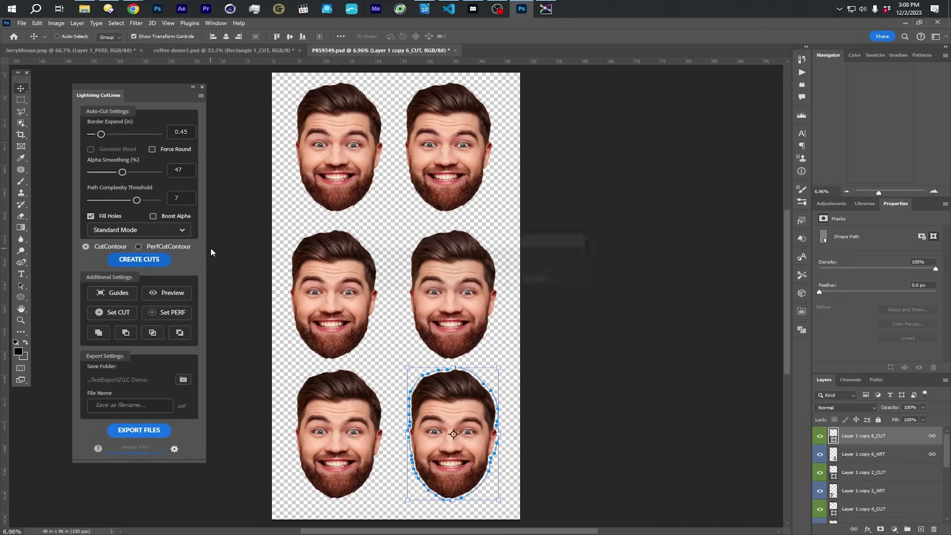
Set export to Separate Art & Cut Files and add registration dots.
{"action": "left_click", "coordinate": [177, 450]}
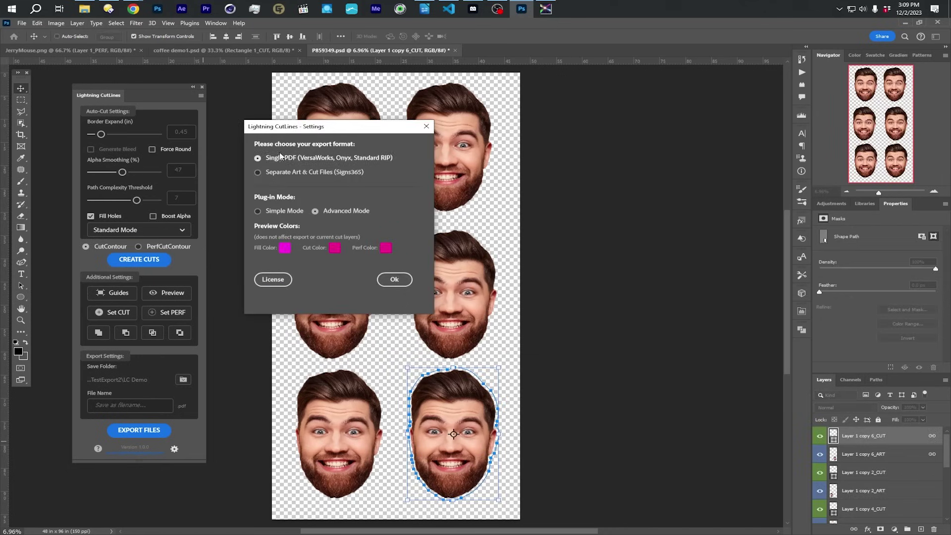
{"action": "left_click", "coordinate": [258, 172]}
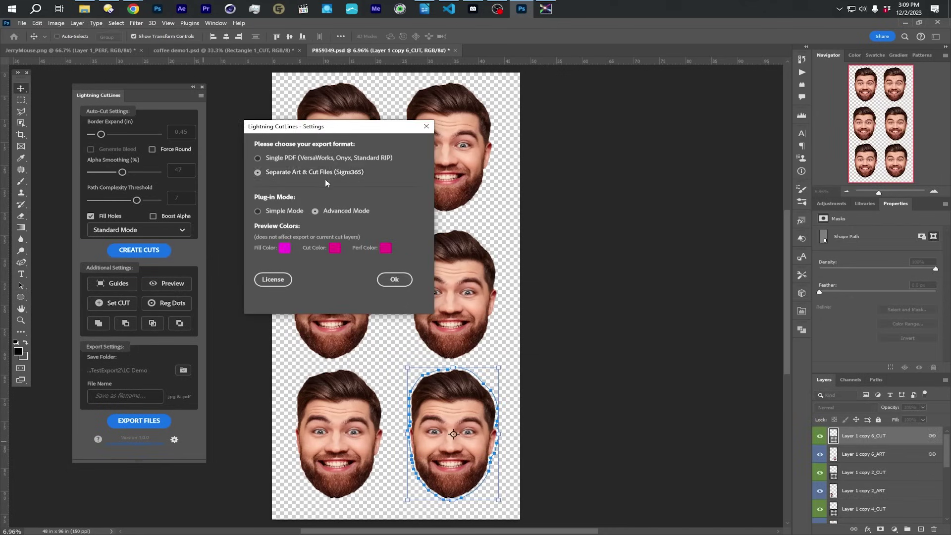
{"action": "left_click", "coordinate": [394, 279]}
{"action": "left_click", "coordinate": [172, 303]}
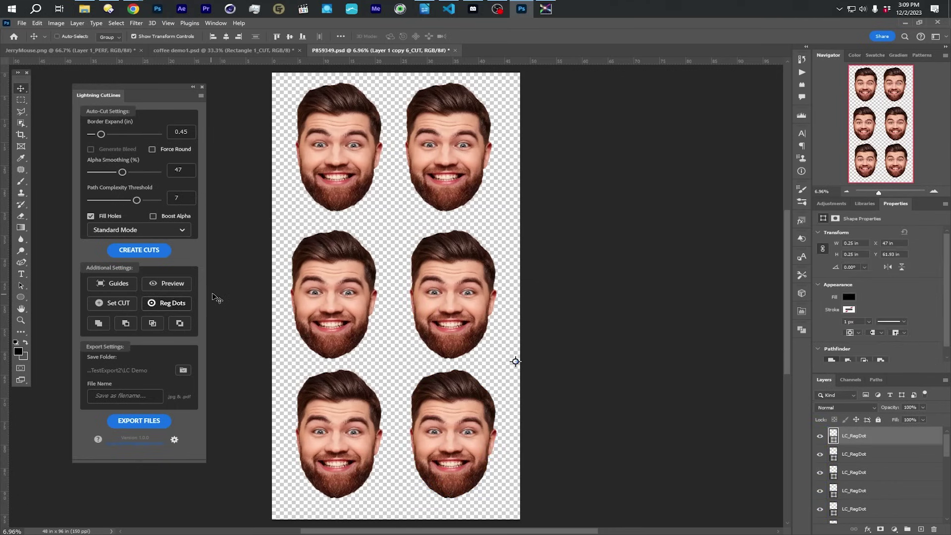
Export the files as 'Heads' and select Heads_ART.jpg in the output folder.
{"action": "left_click", "coordinate": [125, 395]}
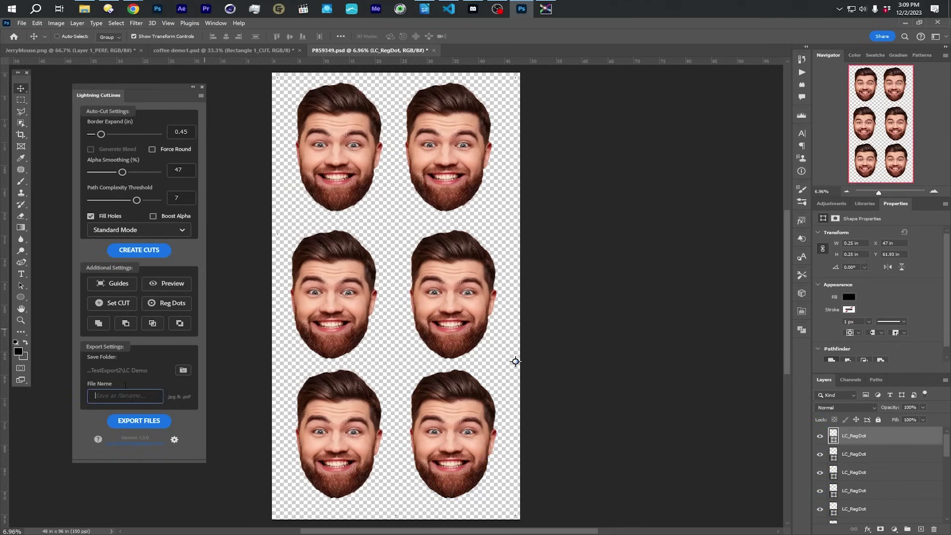
{"action": "type", "text": "Heads"}
{"action": "left_click", "coordinate": [396, 298]}
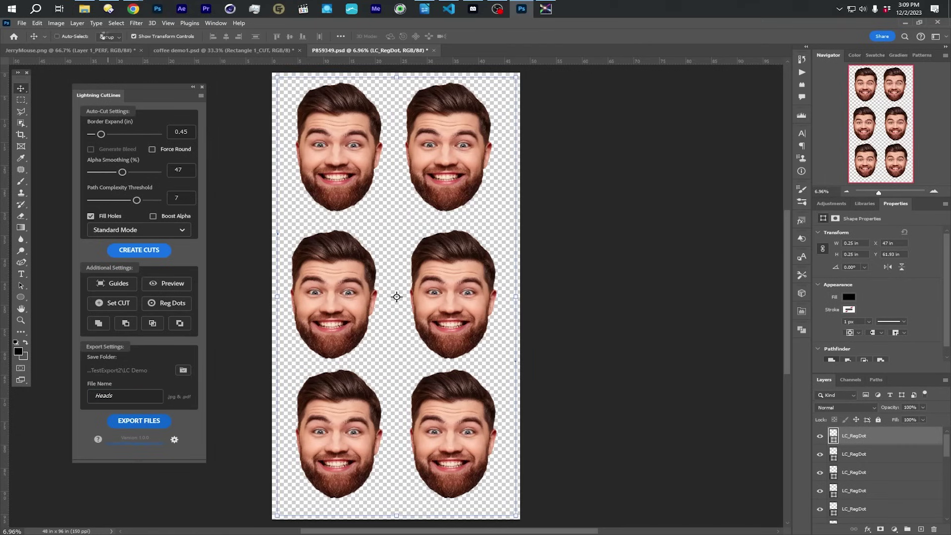
{"action": "key", "text": "Return"}
{"action": "left_click", "coordinate": [138, 420]}
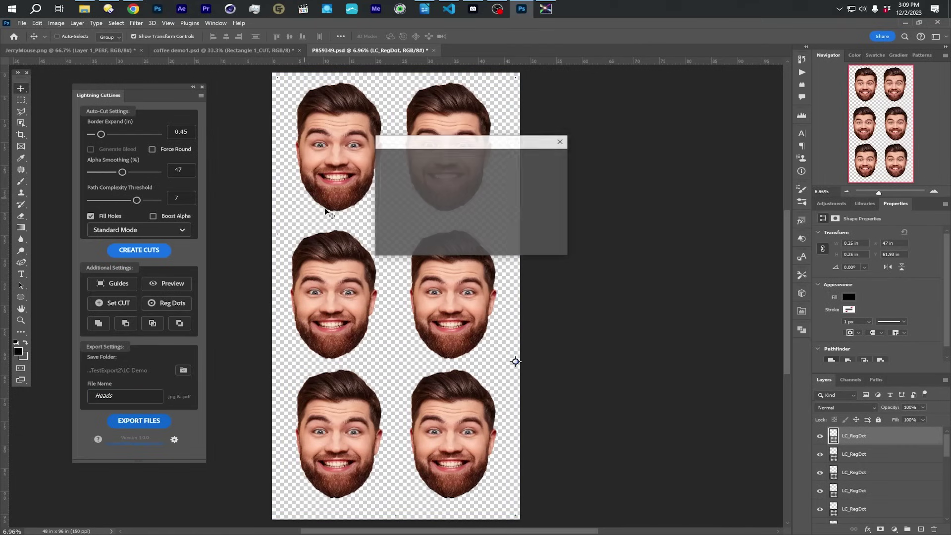
{"action": "left_click", "coordinate": [527, 230]}
{"action": "left_click", "coordinate": [84, 9]}
{"action": "left_click", "coordinate": [387, 123]}
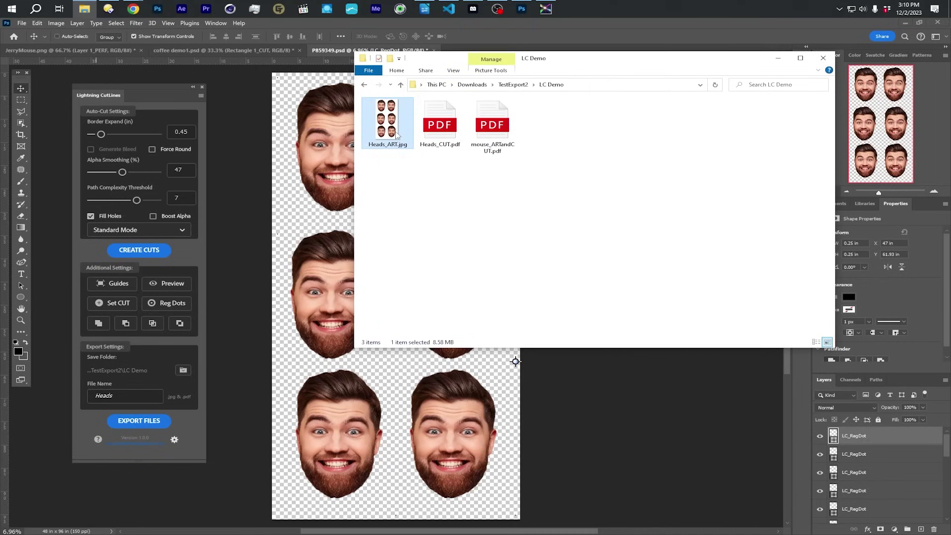
Preview Heads_ART.jpg, close it, then open Heads_CUT.pdf in Edge.
{"action": "double_click", "coordinate": [397, 134]}
{"action": "left_click", "coordinate": [606, 40]}
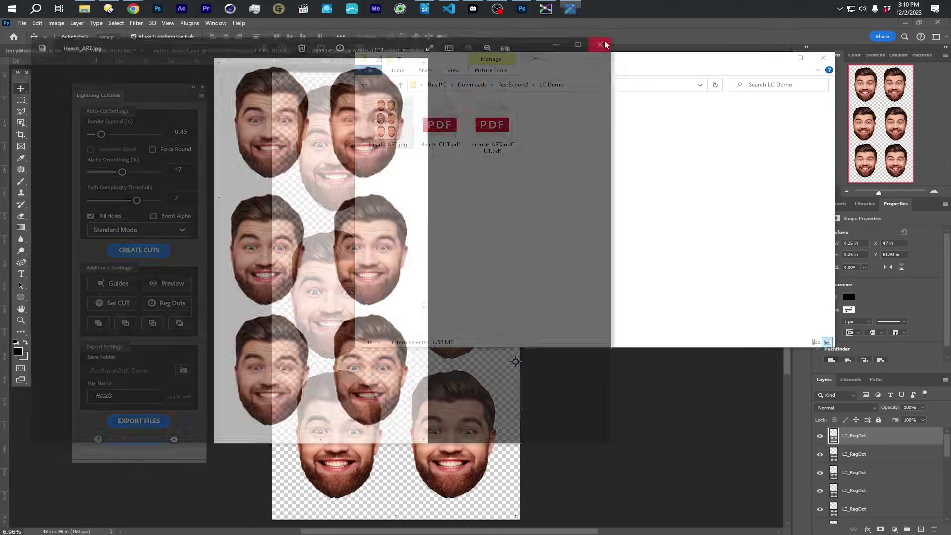
{"action": "double_click", "coordinate": [440, 123]}
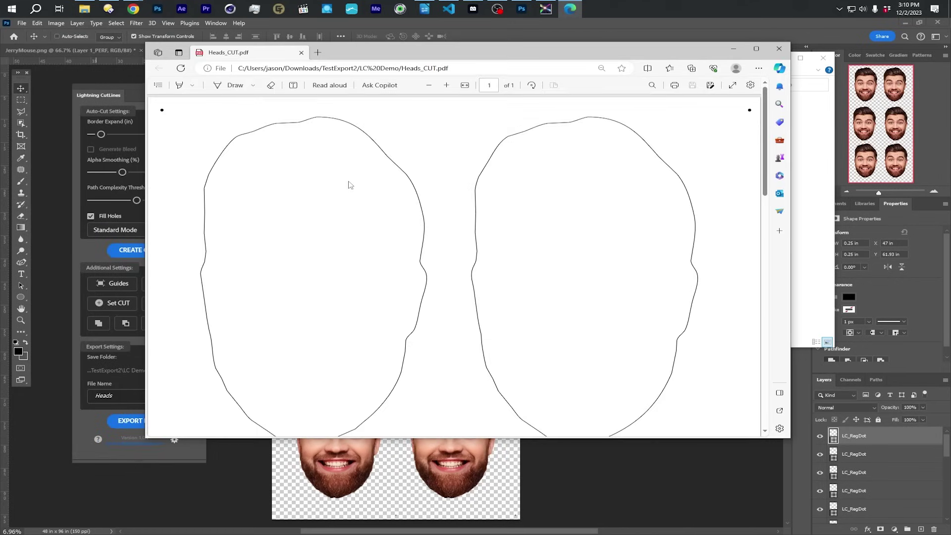
{"action": "scroll", "coordinate": [415, 220], "scroll_direction": "down", "scroll_amount": 5}
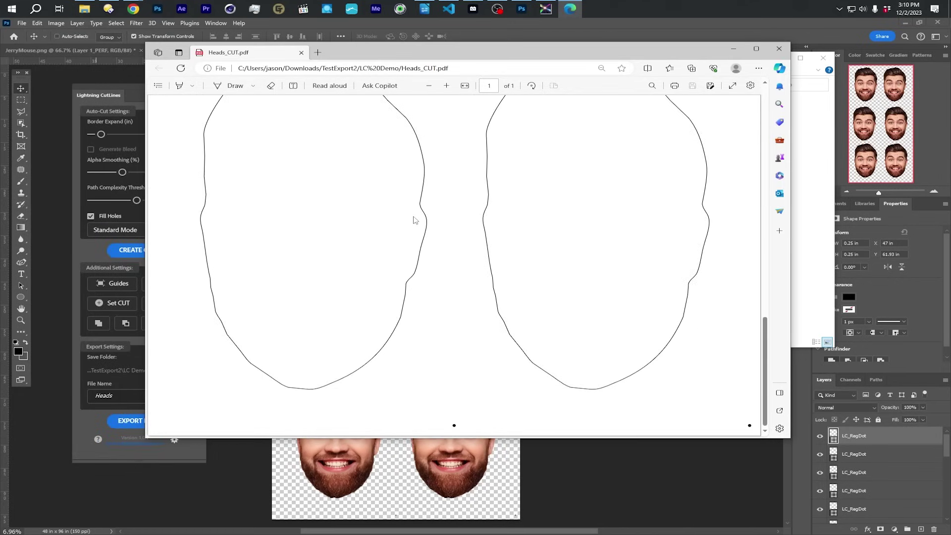
{"action": "scroll", "coordinate": [415, 220], "scroll_direction": "down", "scroll_amount": 3}
{"action": "scroll", "coordinate": [415, 221], "scroll_direction": "up", "scroll_amount": 3}
{"action": "scroll", "coordinate": [415, 220], "scroll_direction": "up", "scroll_amount": 1}
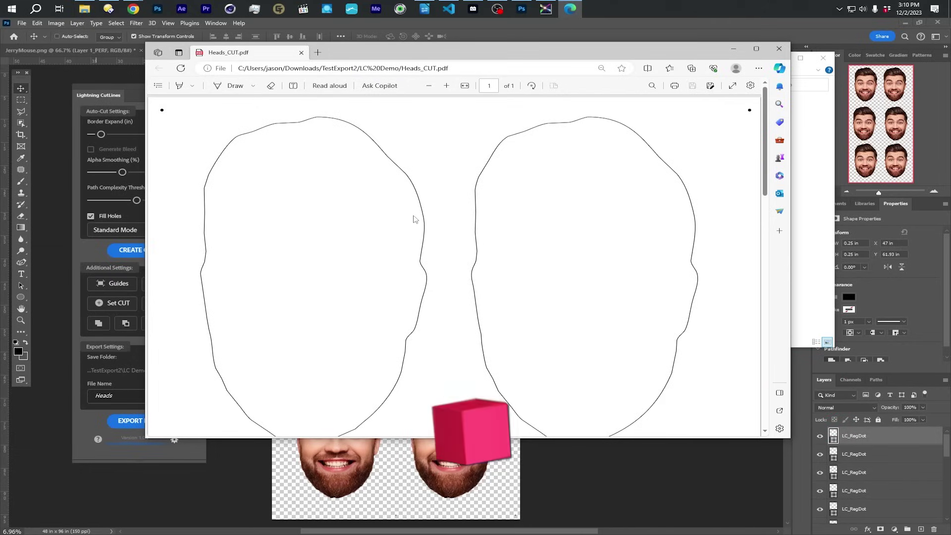